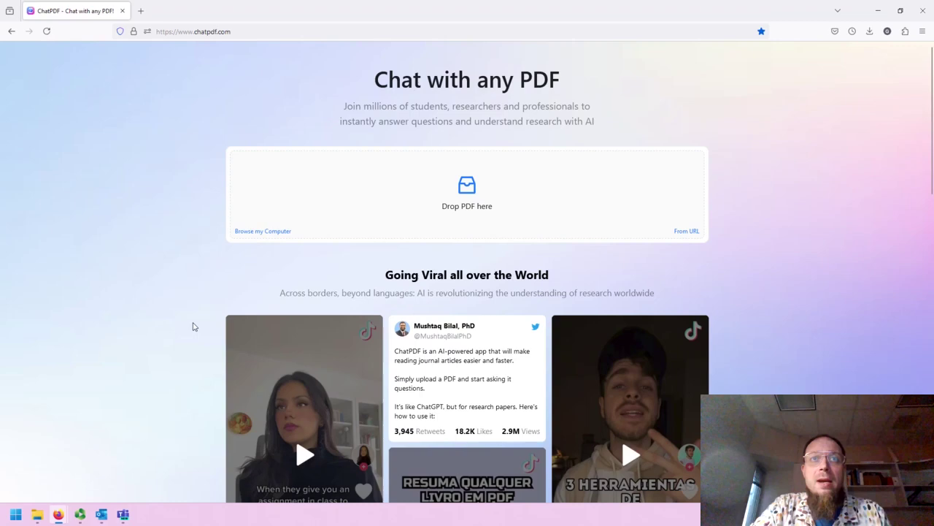
Step: Upload Lightning-Induced_Wildfires_A.pdf from the Test folder on the Desktop to start a chat about it
scroll(193, 281, down, 10)
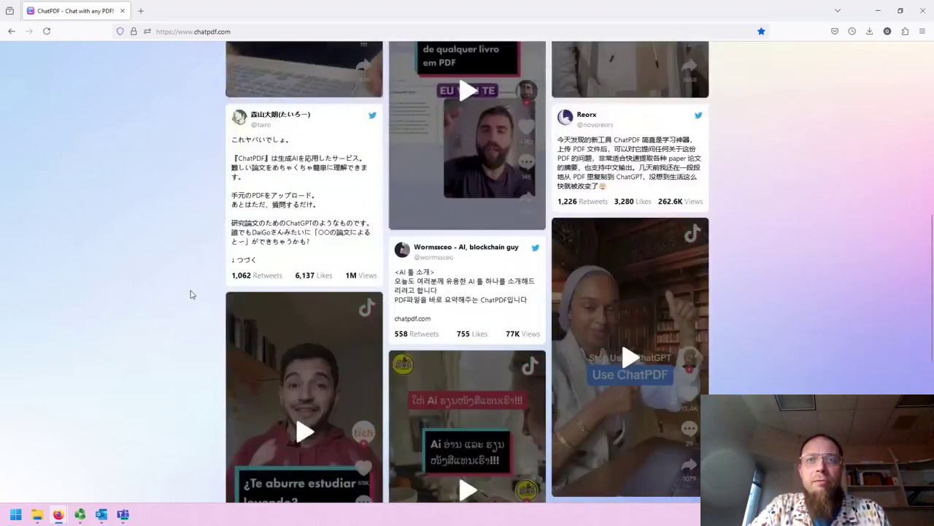
scroll(192, 296, down, 1)
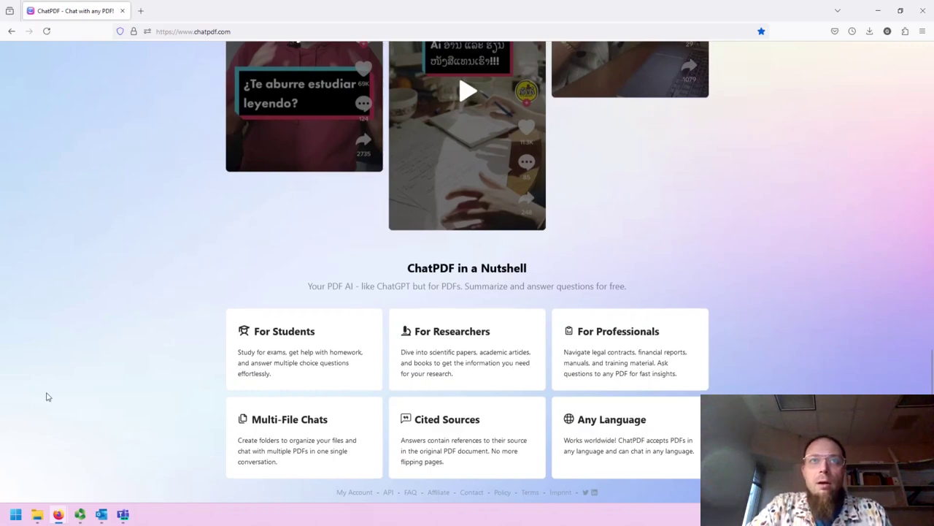
scroll(50, 394, up, 5)
scroll(54, 391, up, 5)
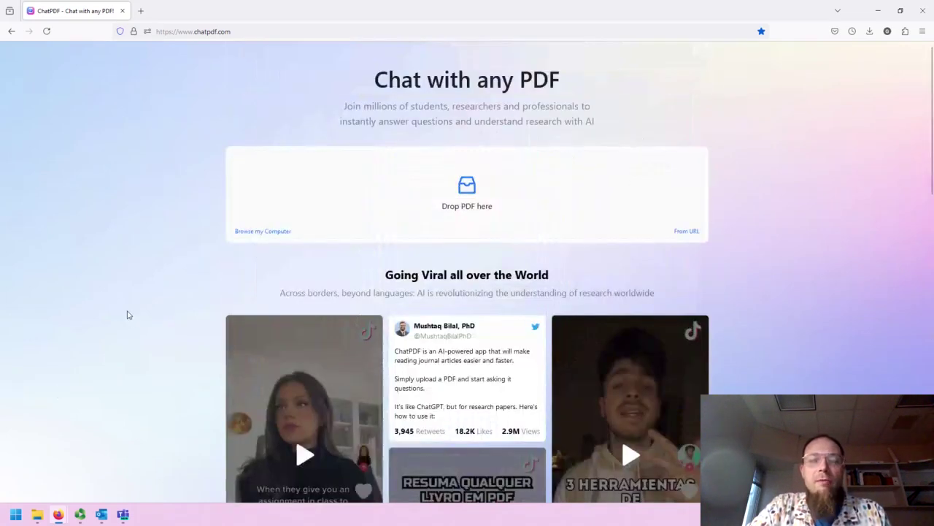
click(461, 189)
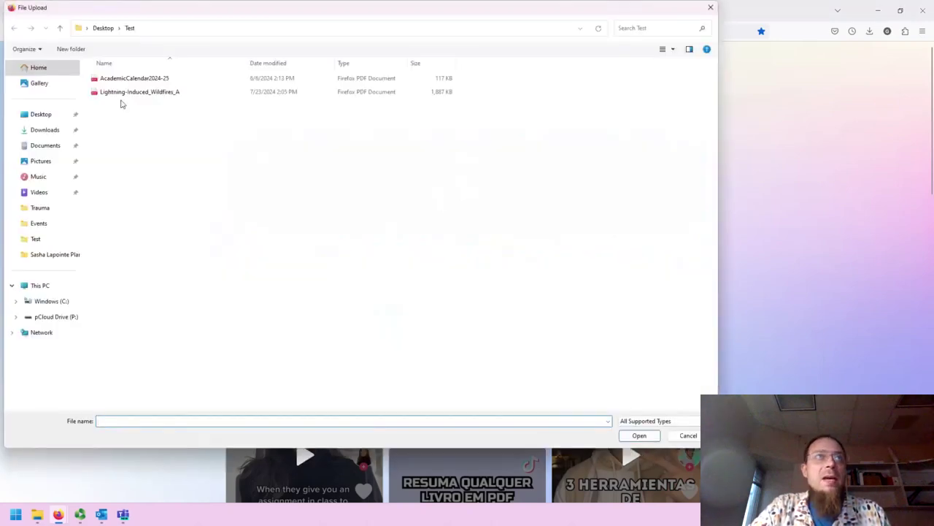
double_click(125, 92)
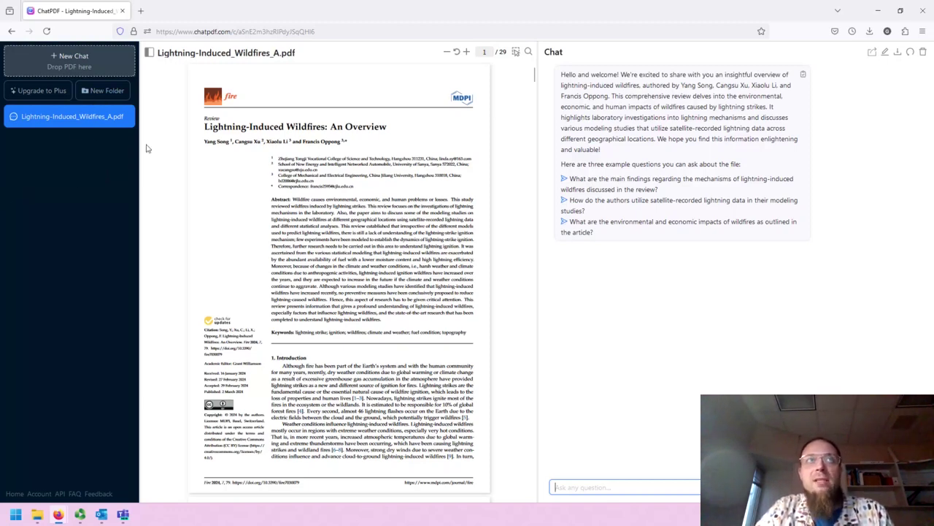
Step: Examine the uploaded article's abstract and introduction in the document viewer, ending back at the start of page 1
click(66, 190)
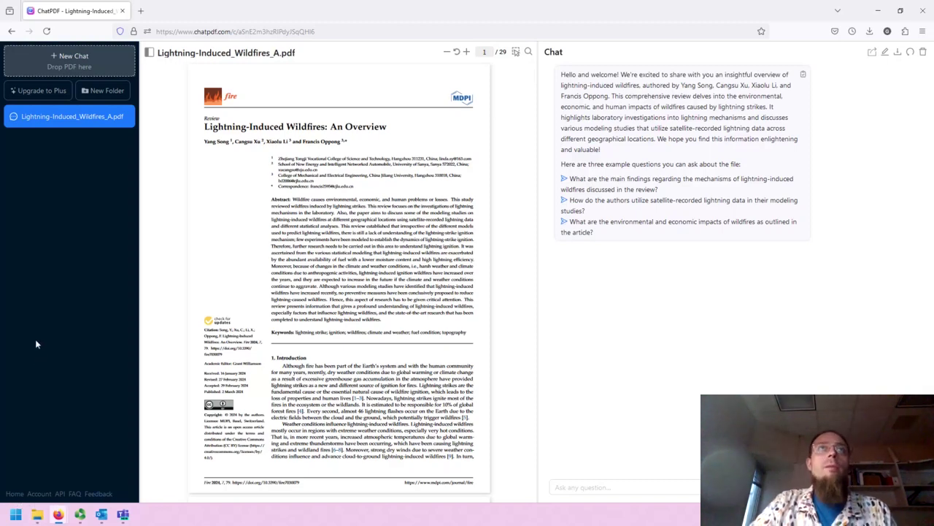
scroll(406, 322, down, 5)
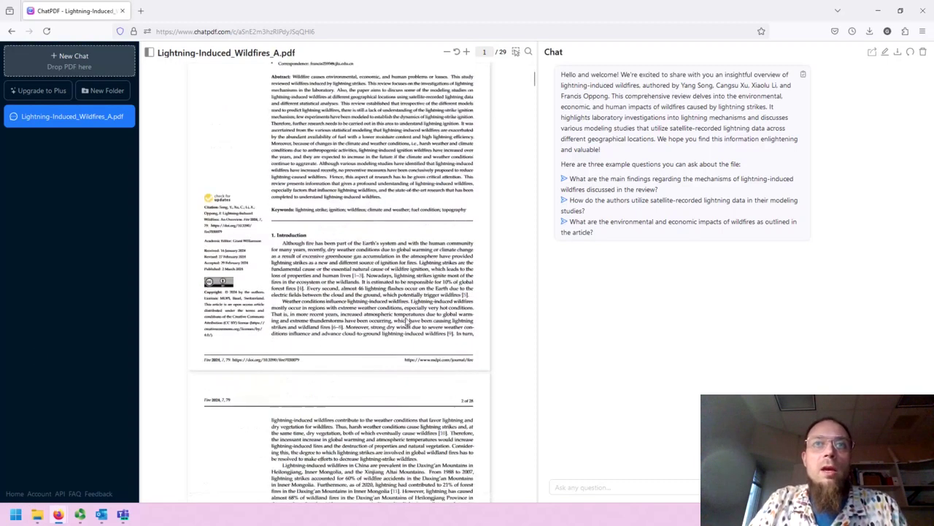
scroll(403, 323, up, 5)
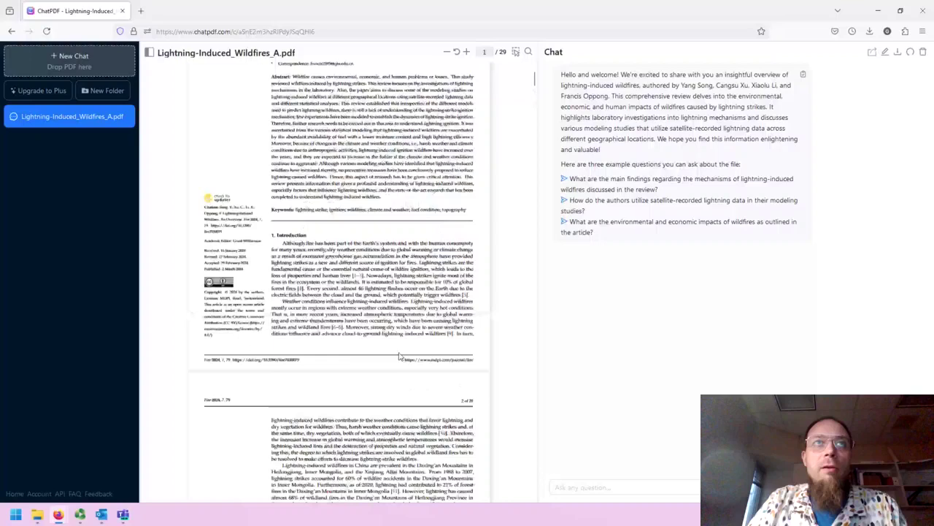
scroll(295, 219, down, 2)
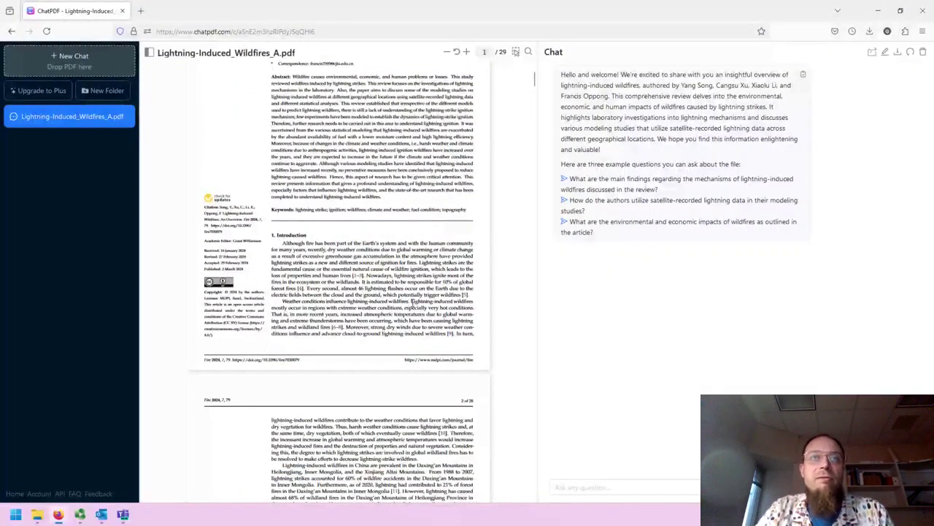
scroll(391, 304, down, 5)
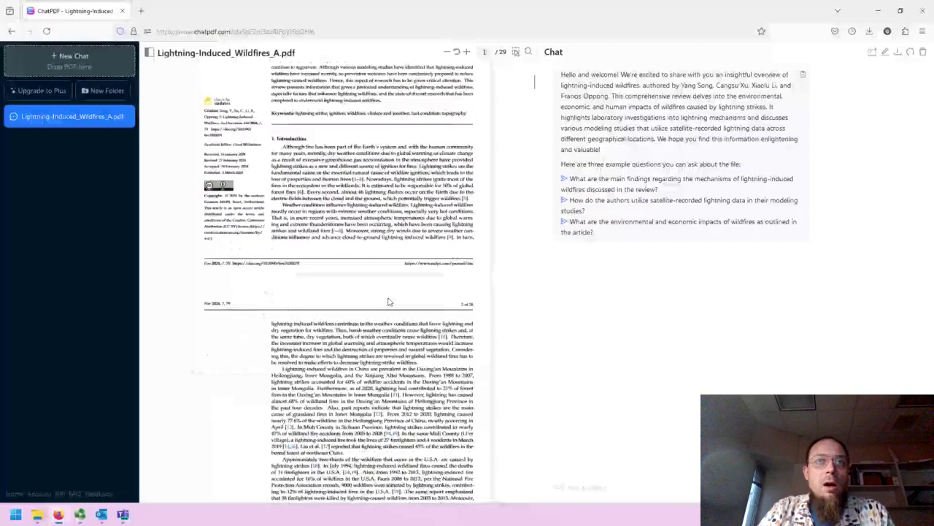
scroll(534, 88, up, 7)
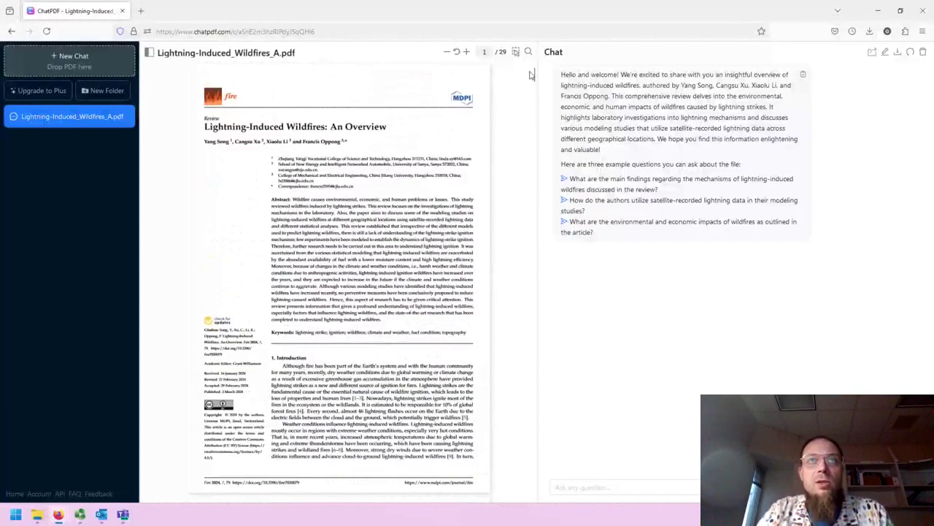
scroll(535, 94, down, 2)
drag(535, 95, 521, 68)
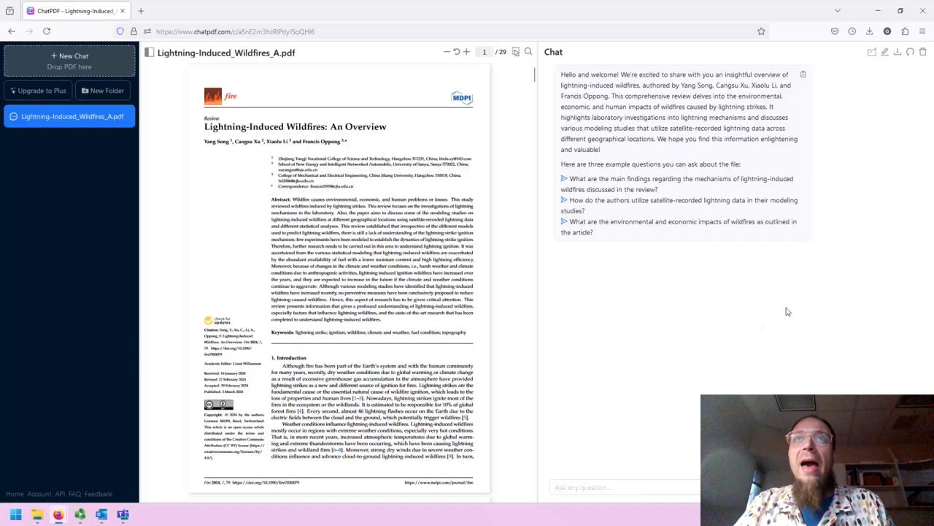
Step: Read the chat's welcome summary of the article and its three example questions, highlighting the author list, overview and questions
drag(546, 74, 631, 130)
click(631, 130)
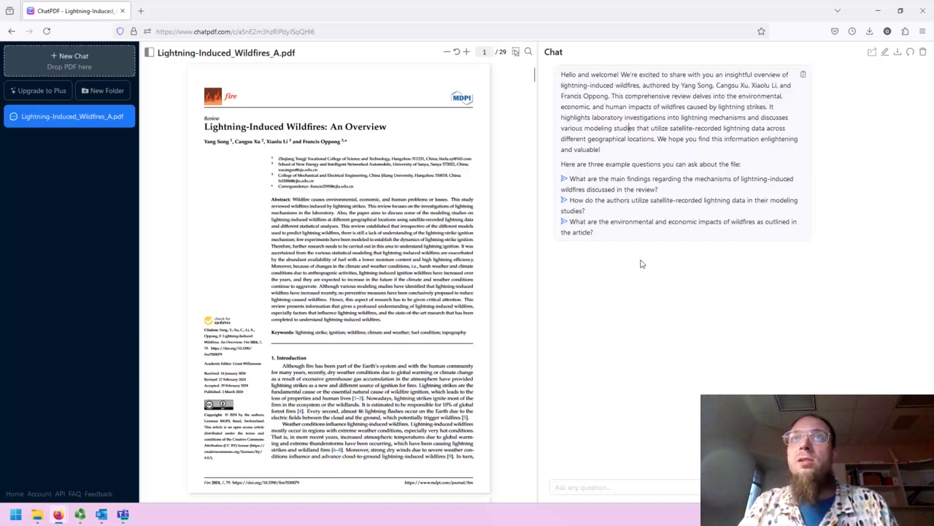
drag(626, 231, 562, 73)
click(680, 292)
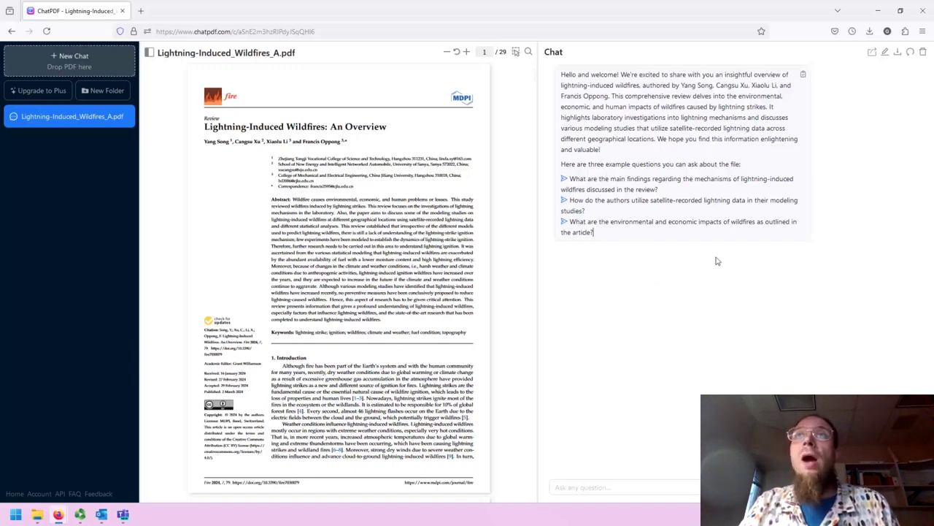
drag(630, 85, 771, 86)
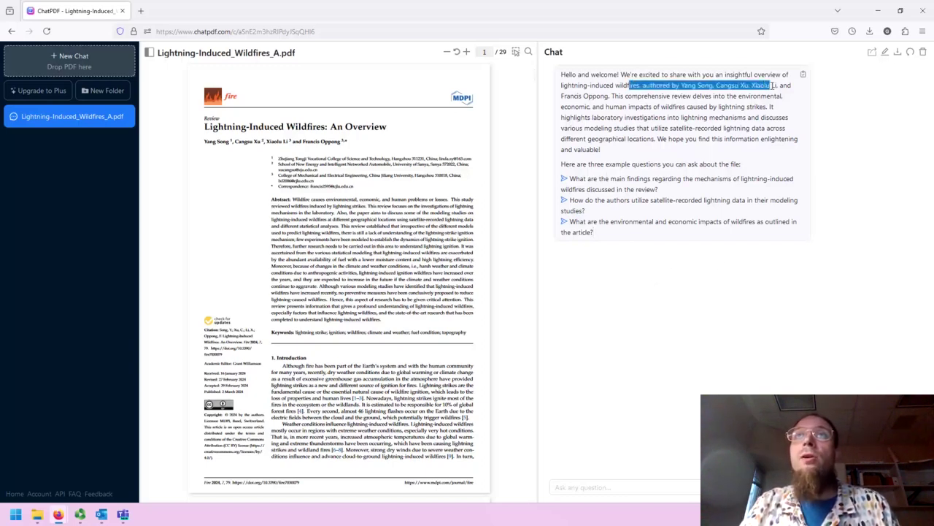
click(602, 105)
drag(619, 95, 697, 154)
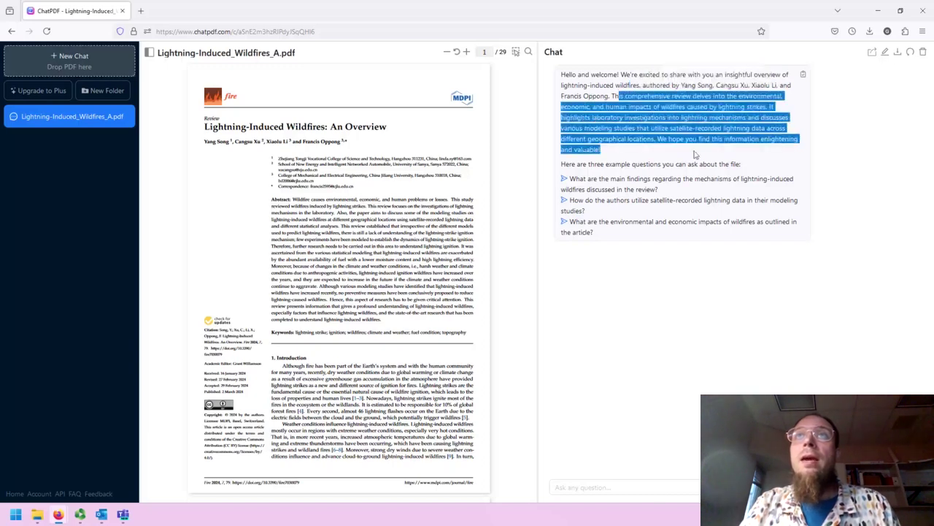
click(782, 312)
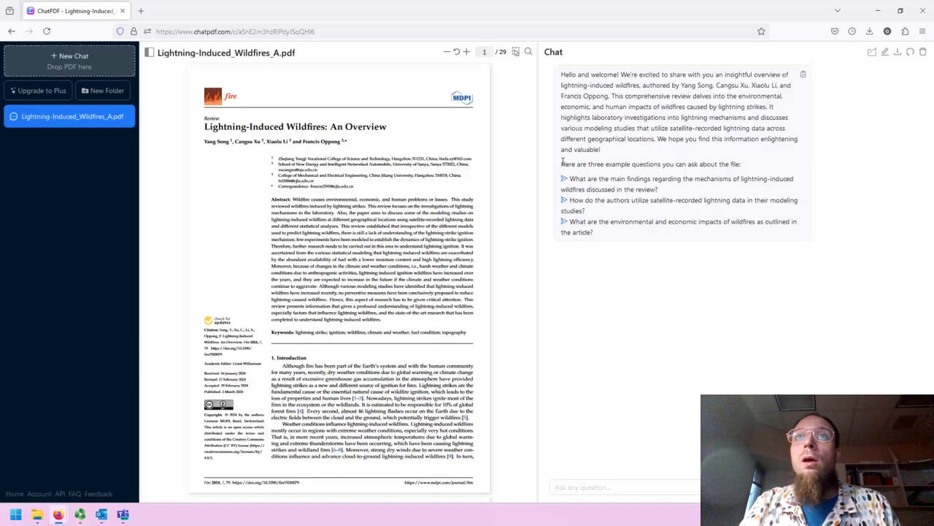
drag(563, 161, 682, 232)
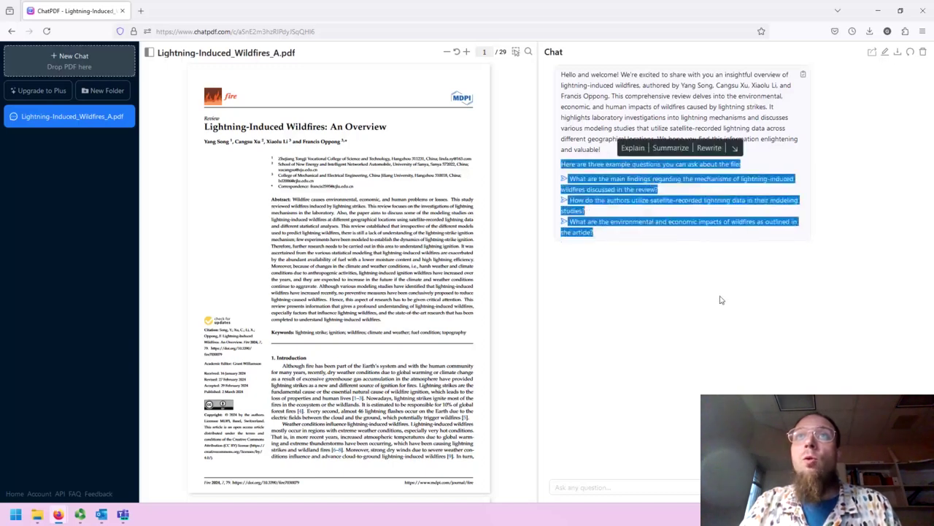
click(749, 316)
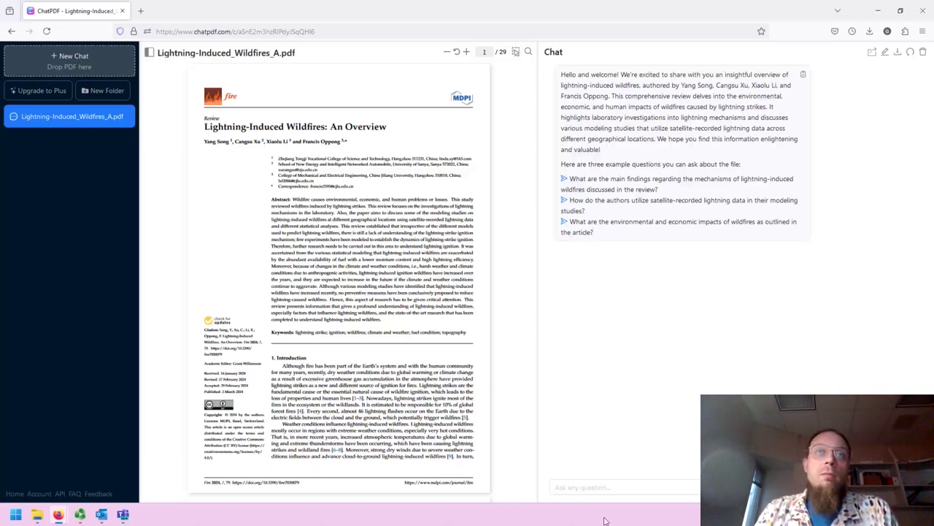
Step: Look through the article's pages for a specific section to ask about, stopping at section 5.2.2 Europe on page 19
click(582, 487)
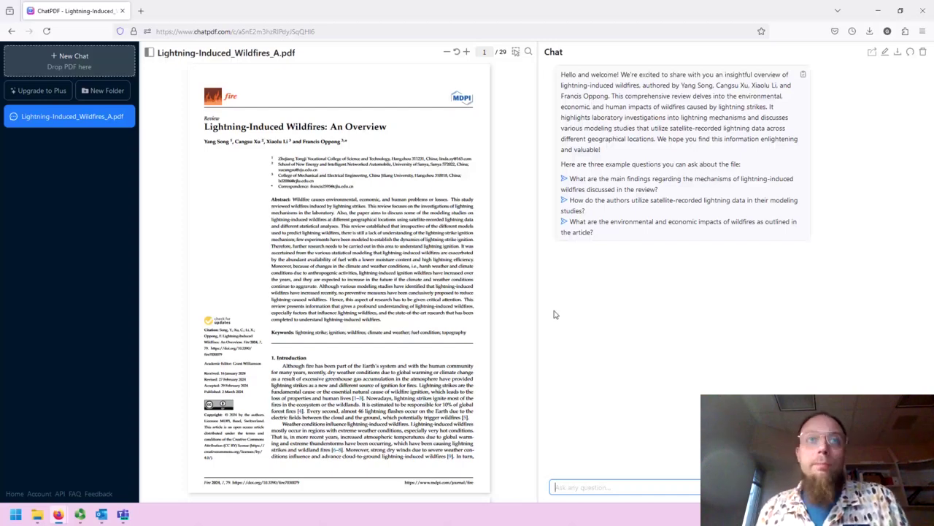
scroll(473, 332, down, 3)
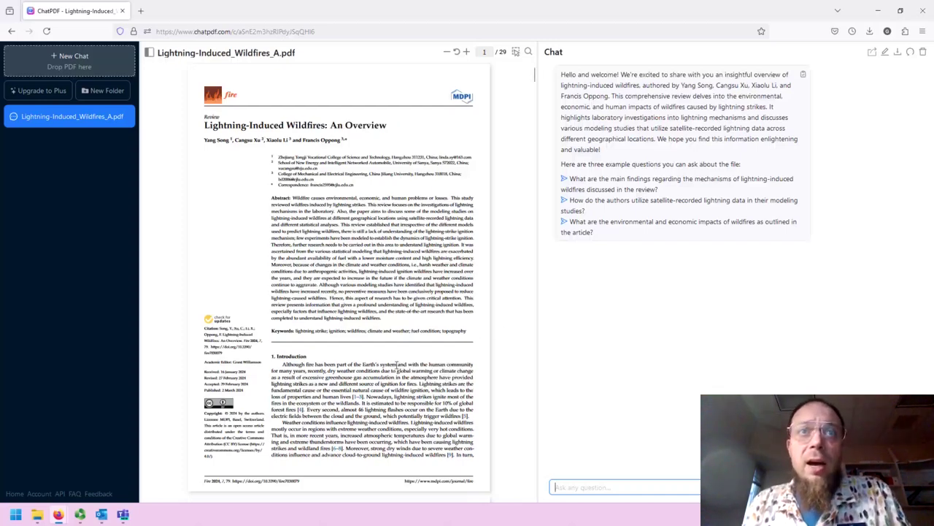
scroll(401, 358, down, 2)
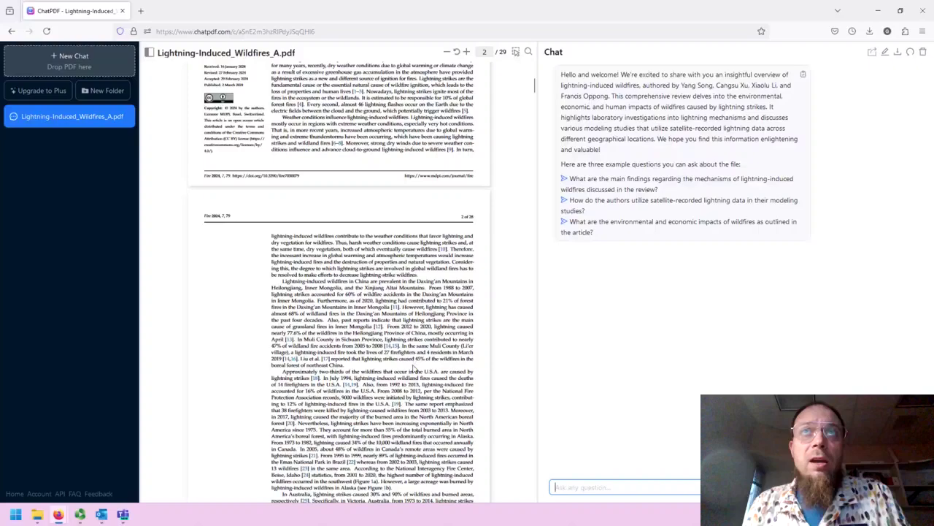
scroll(410, 370, down, 1)
scroll(410, 371, down, 20)
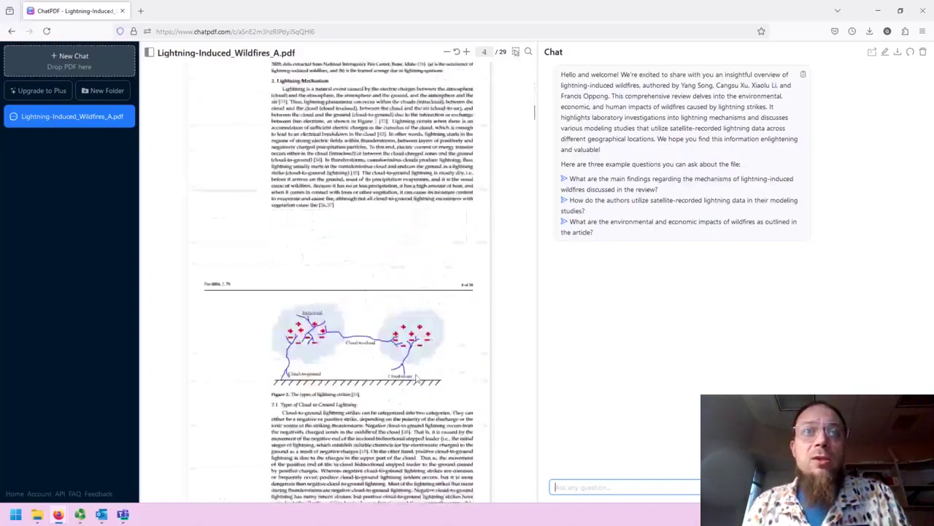
scroll(416, 380, down, 20)
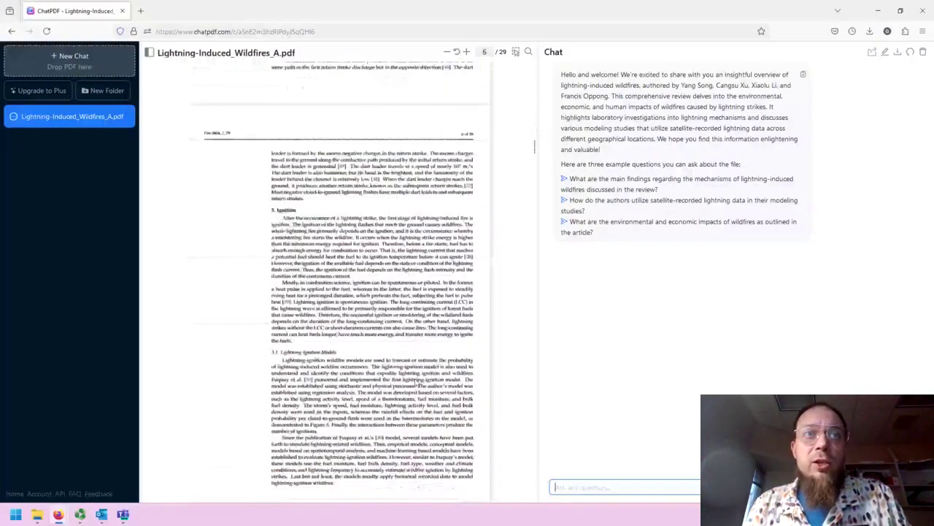
scroll(416, 380, down, 20)
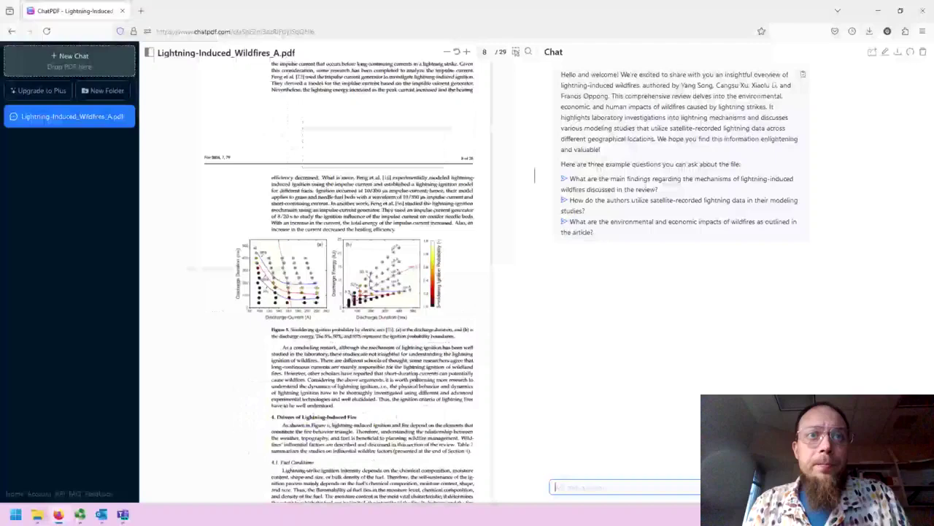
scroll(418, 377, down, 20)
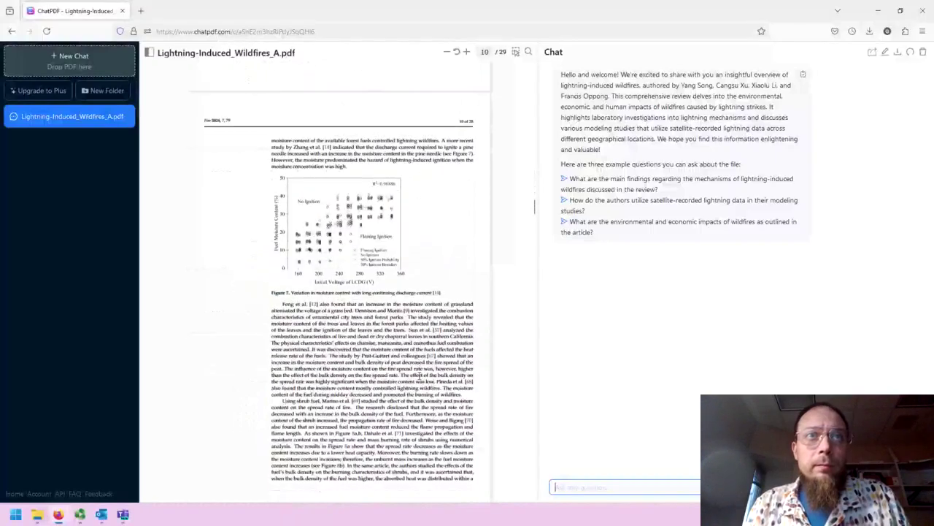
scroll(419, 379, down, 10)
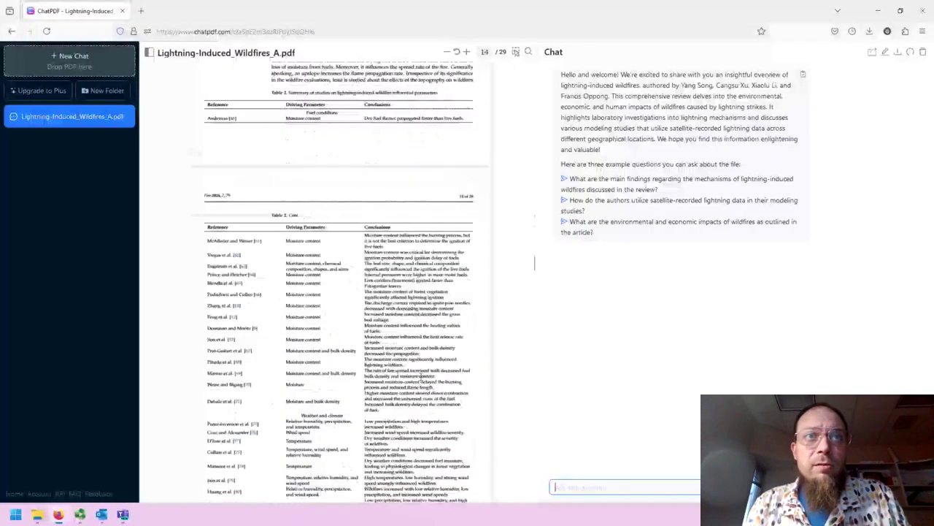
scroll(532, 274, down, 5)
drag(532, 277, 540, 383)
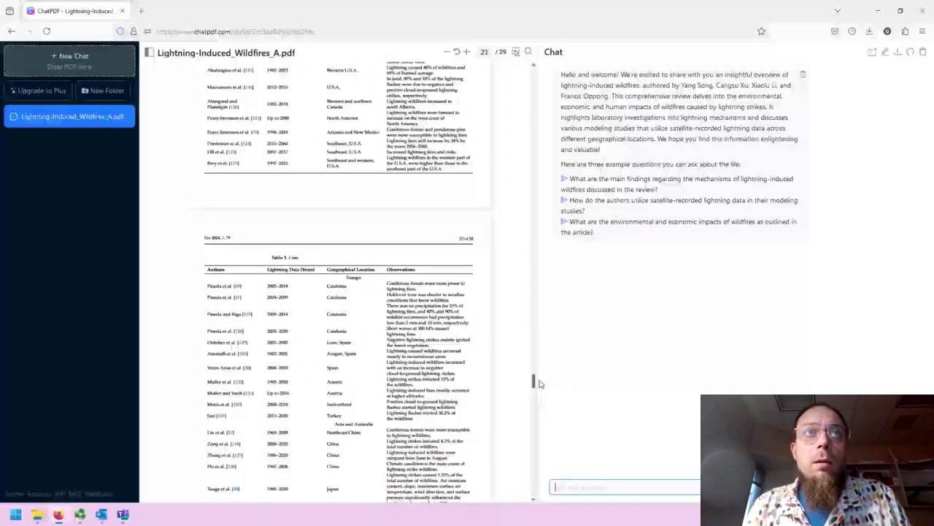
drag(540, 383, 535, 341)
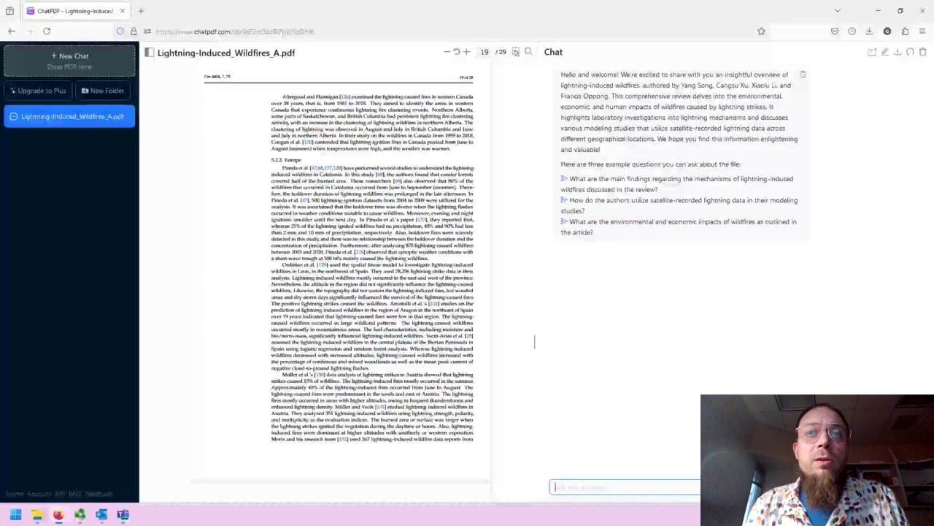
Step: Ask the chat "What are some particular ideas of interest in section 5.2.2. Europe?"
text(W)
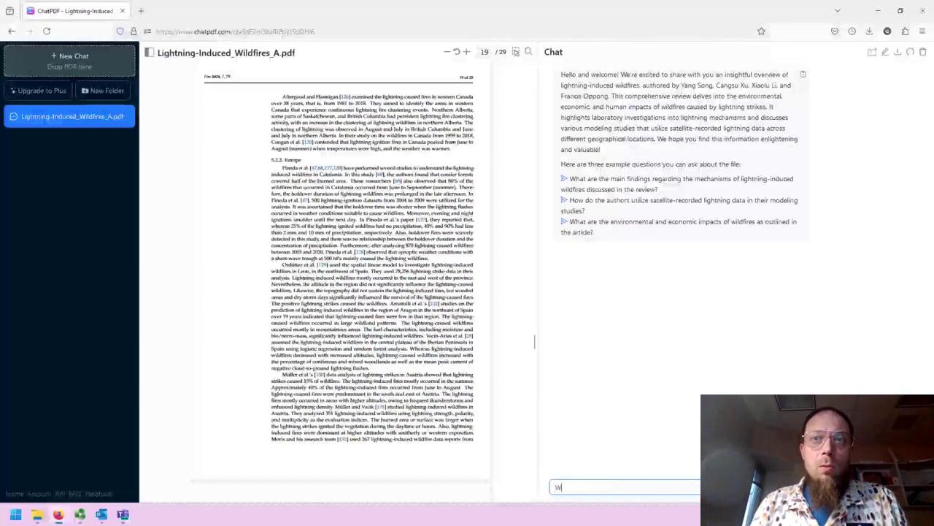
text(hat are some parti)
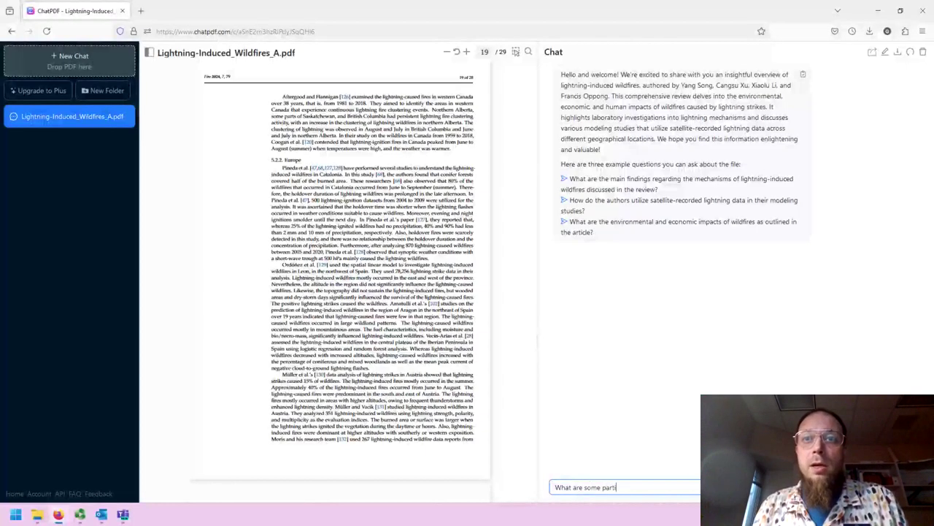
text(cular ideas of i)
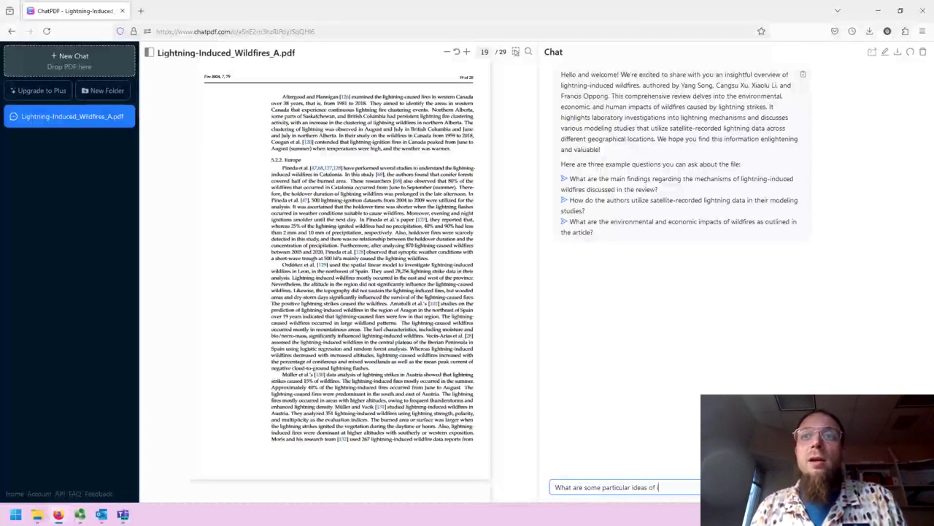
text(nterest in sect)
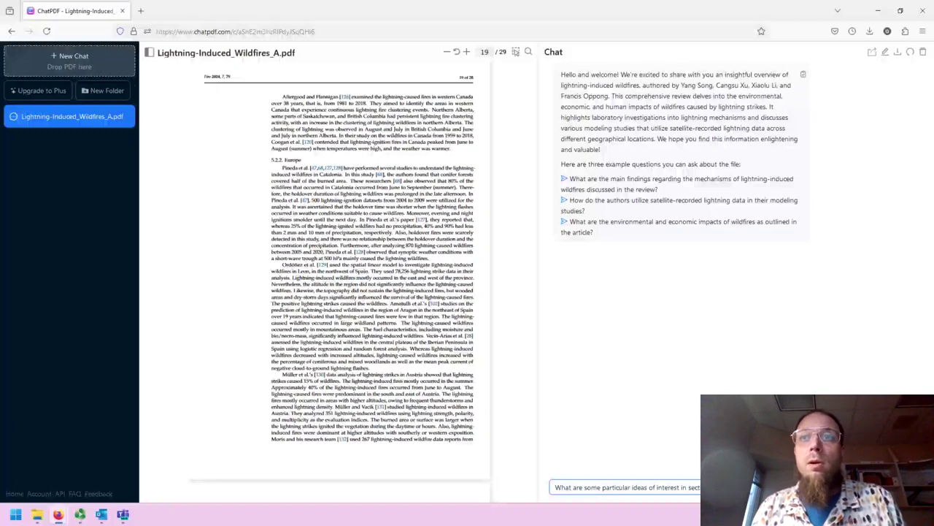
text(ion 5.2.2. Europe?)
key(Return)
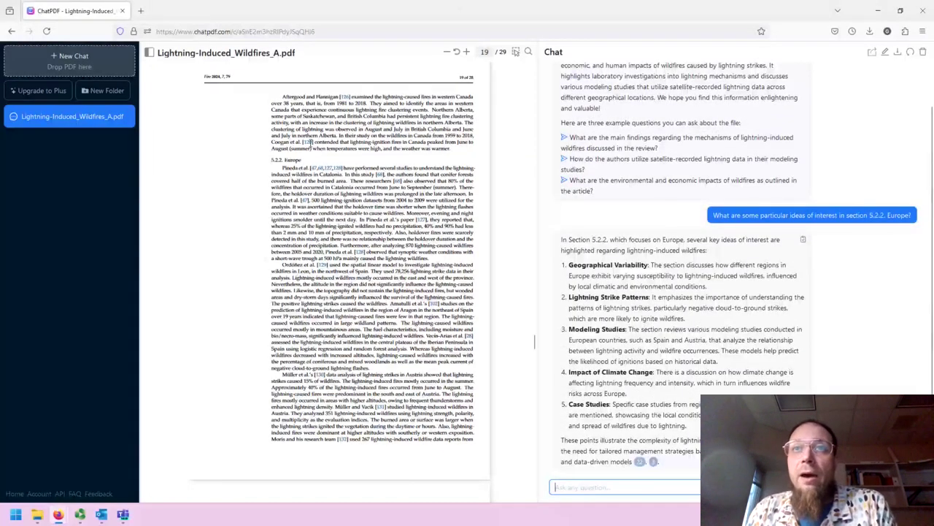
click(563, 245)
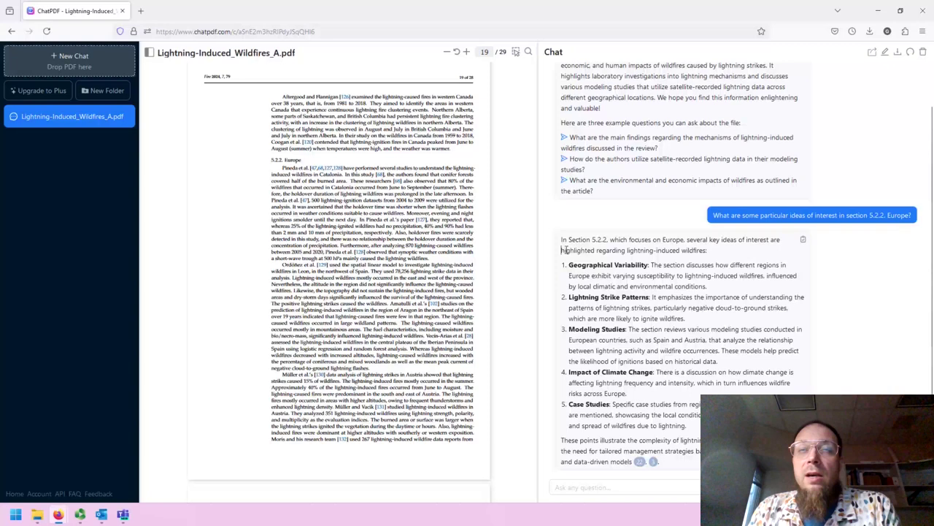
Step: Read the chat's answer about section 5.2.2 Europe, highlighting its introductory line, the full response and the question that was asked
drag(562, 250, 705, 251)
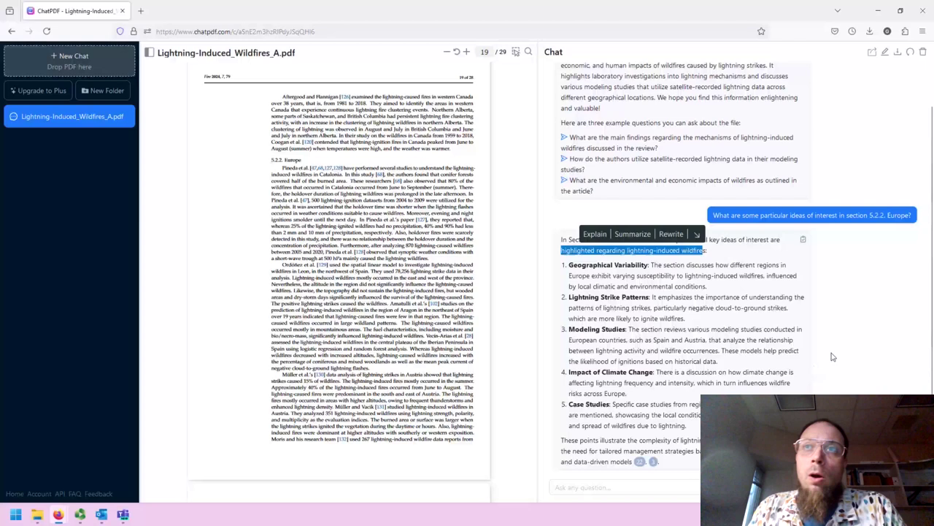
click(857, 356)
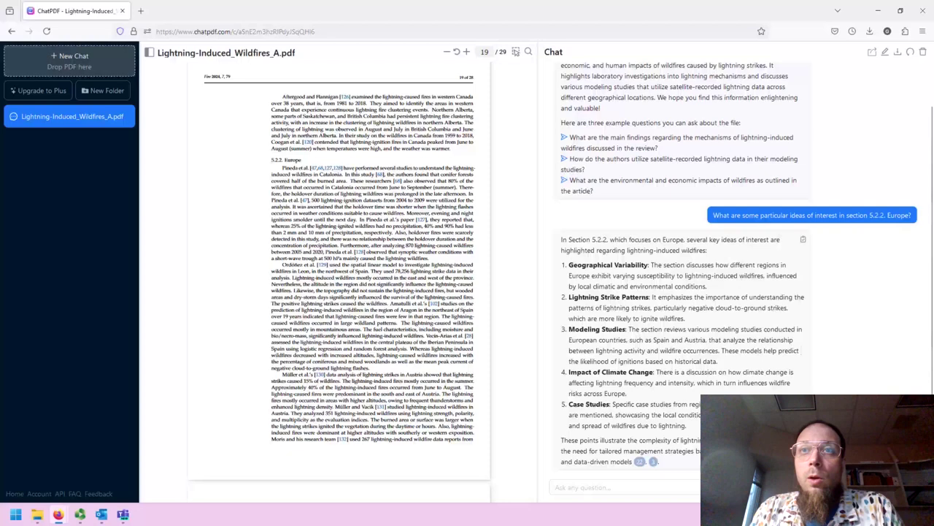
drag(561, 240, 661, 462)
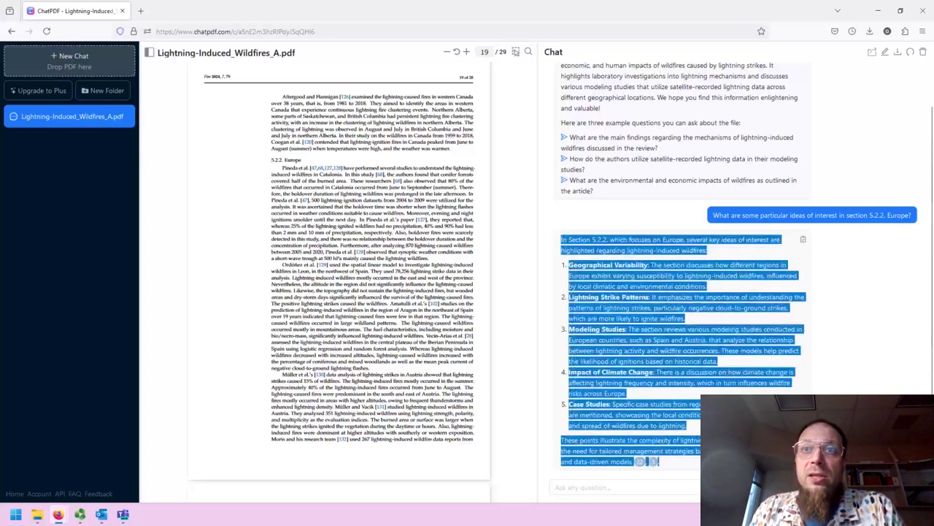
click(878, 384)
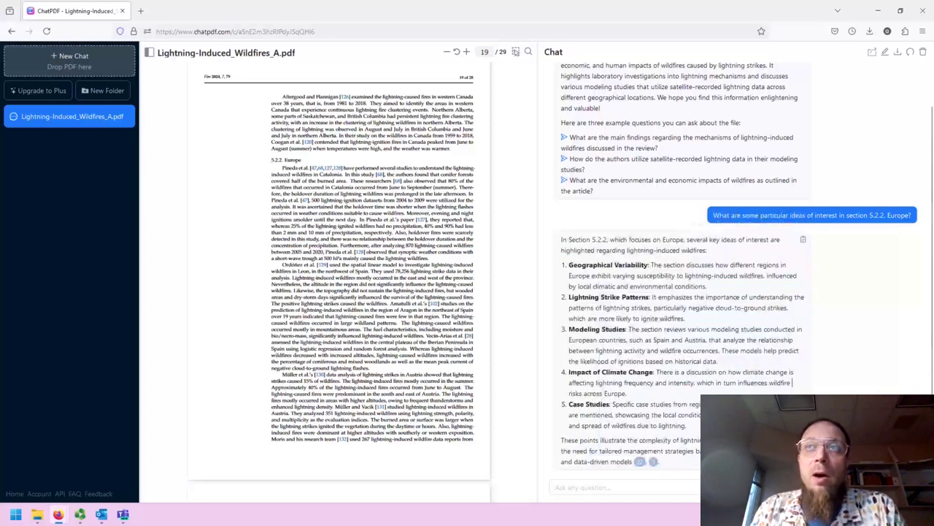
drag(707, 216, 870, 215)
click(884, 280)
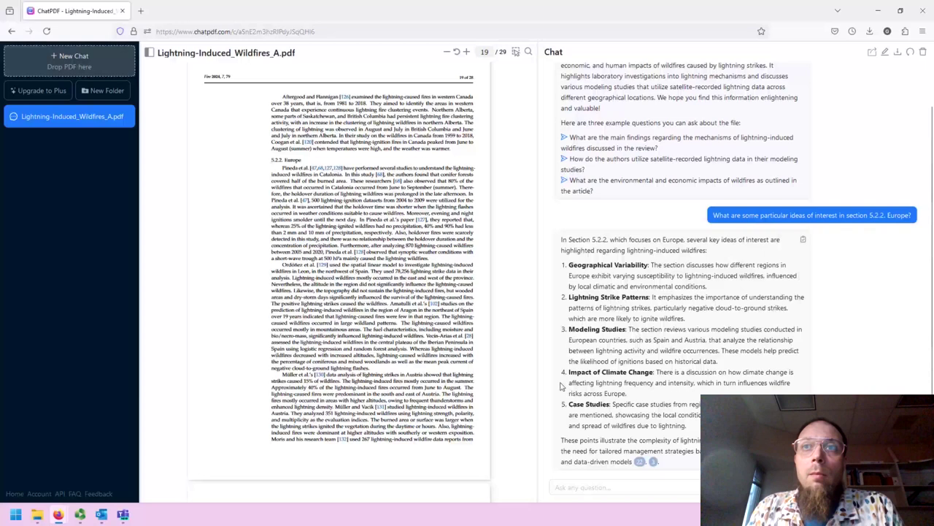
click(861, 375)
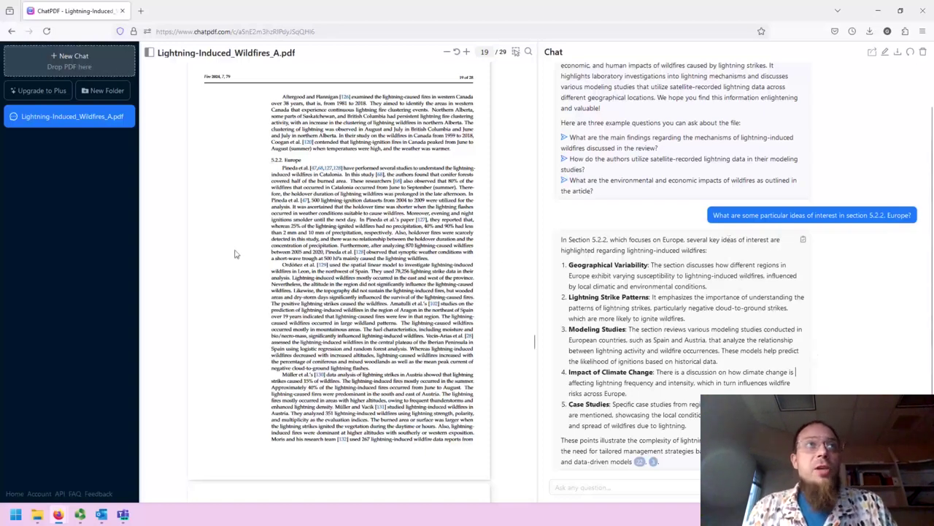
Step: View the end of section 5.2.2 Europe in the article and return to the start of page 1
scroll(438, 350, down, 4)
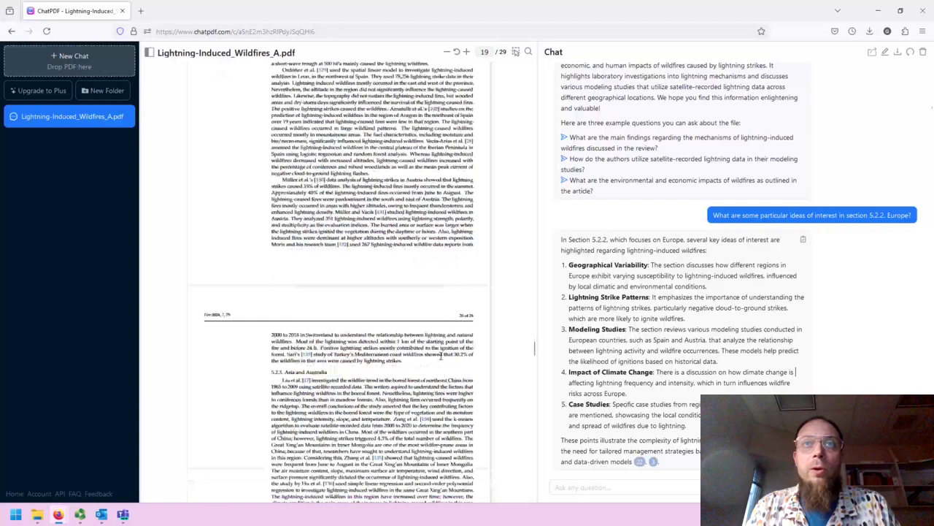
drag(535, 349, 510, 76)
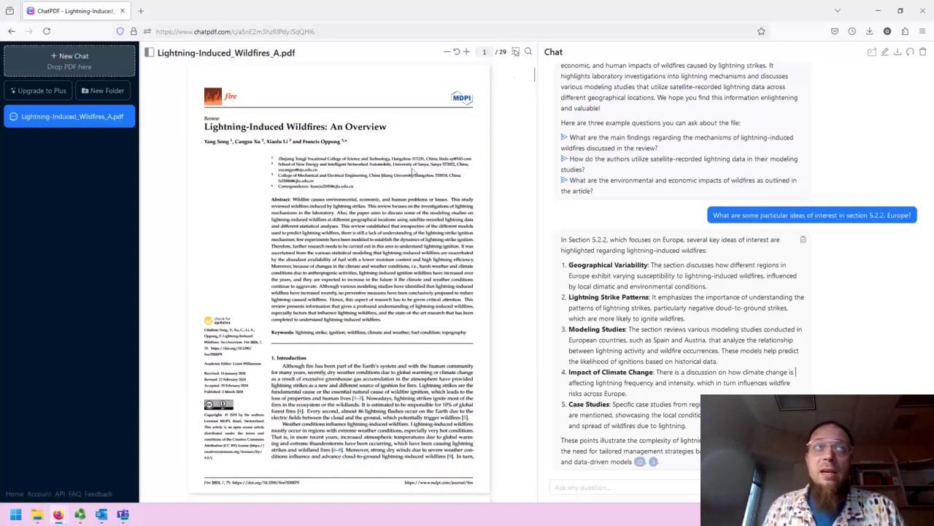